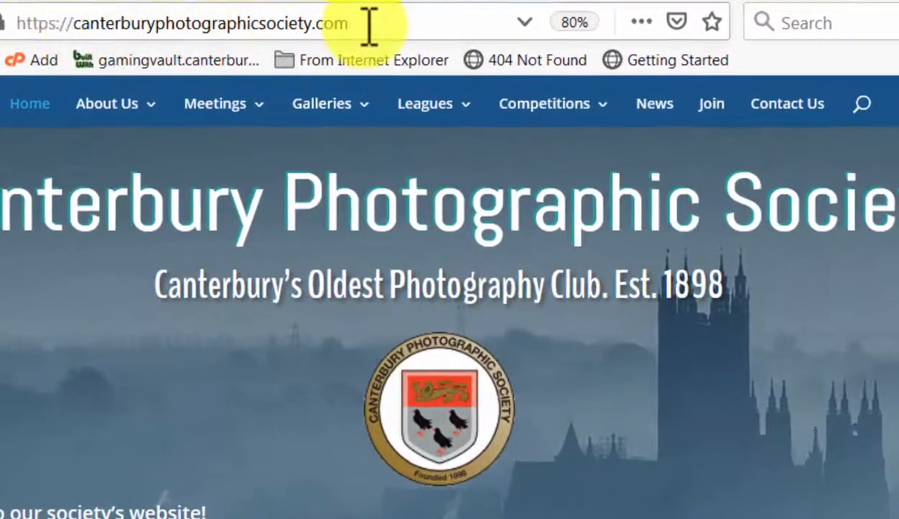
# Open the site's /wp-admin address and log in with the saved username and password
pyautogui.click(379, 26)
pyautogui.click(378, 26)
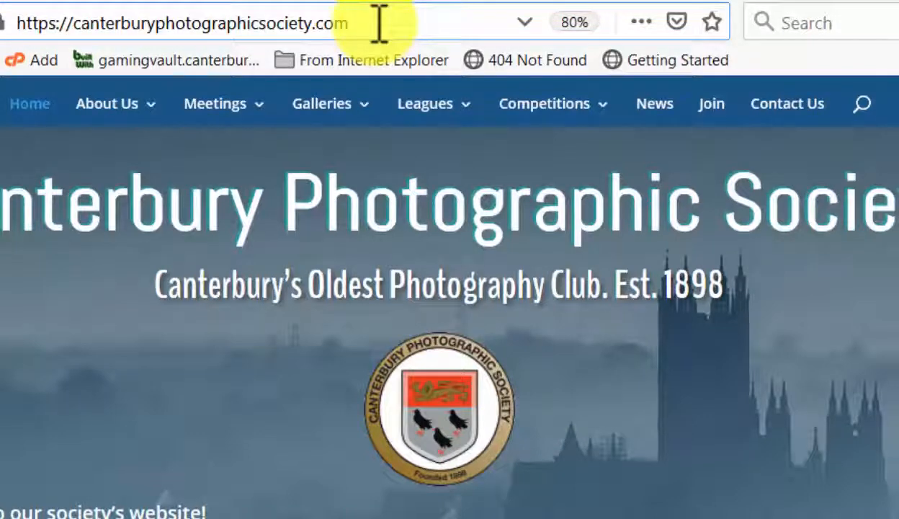
pyautogui.write('/')
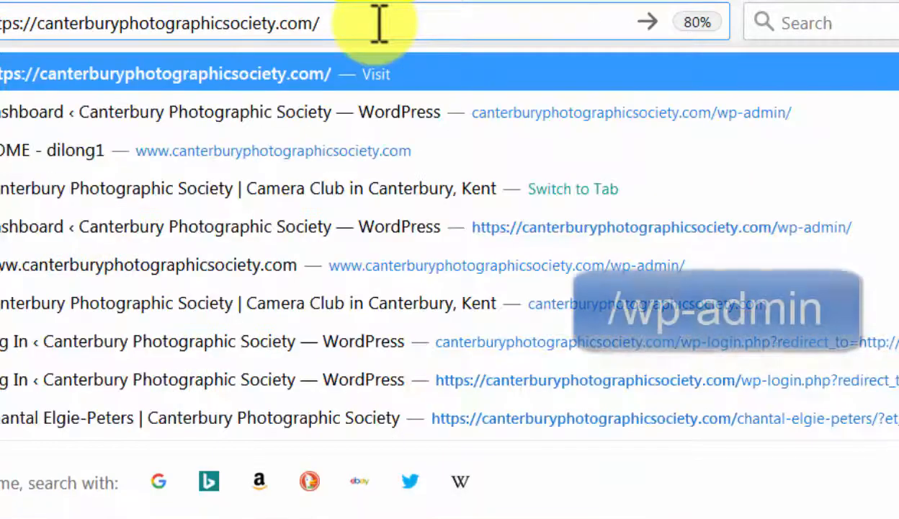
pyautogui.write('wp-admin')
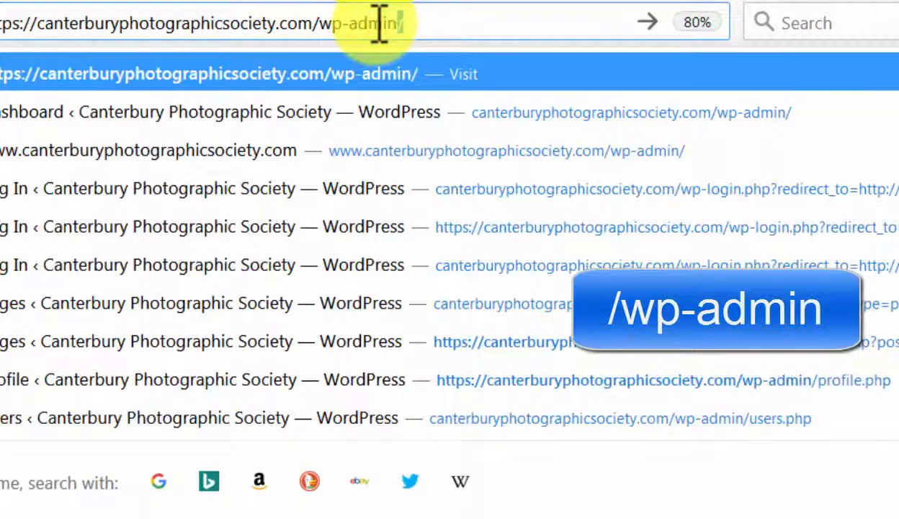
pyautogui.press('Return')
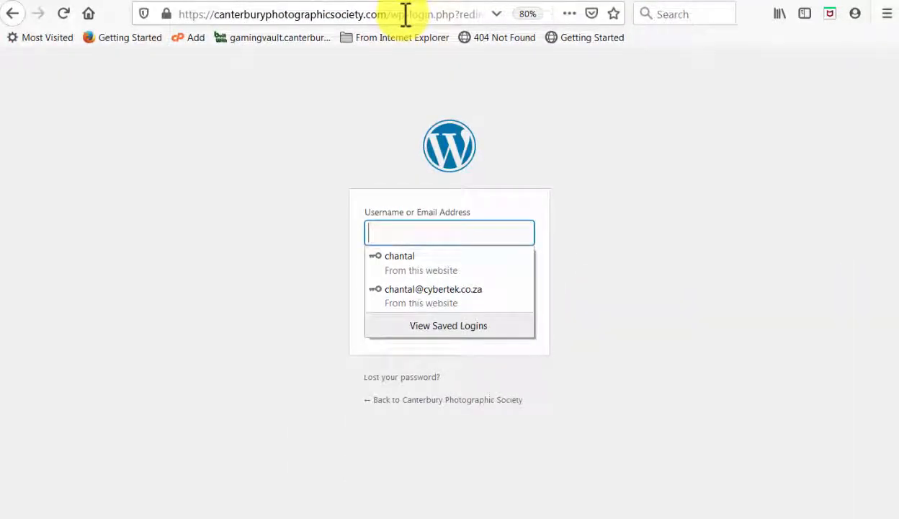
pyautogui.click(440, 296)
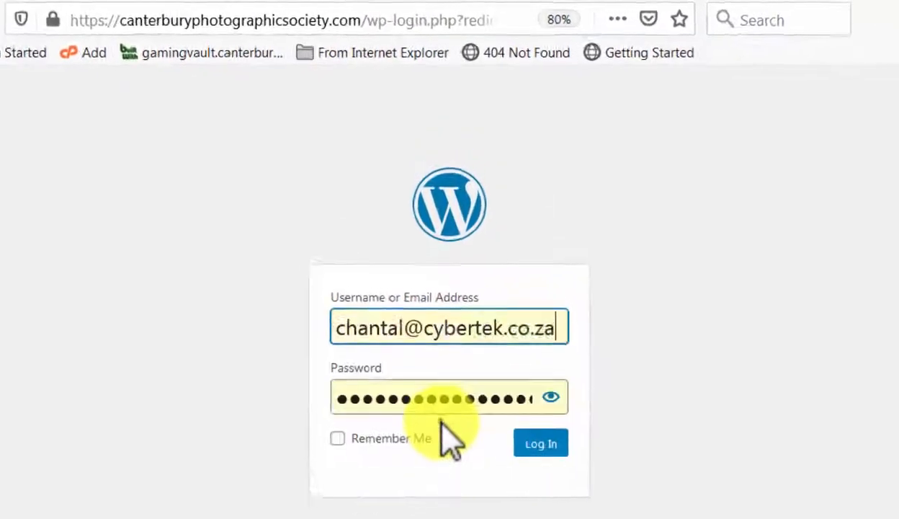
pyautogui.click(540, 445)
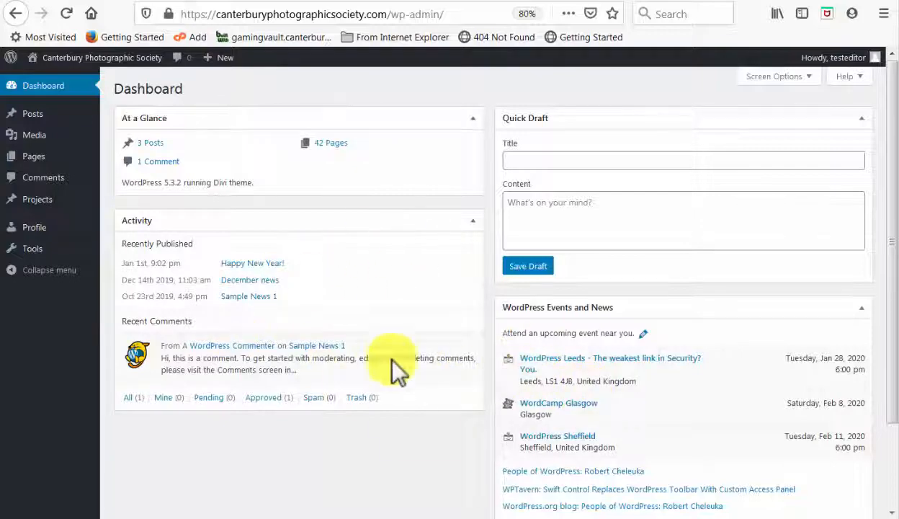
# Open the member's profile page from the pages list and launch the Divi front-end builder
pyautogui.moveTo(26, 165)
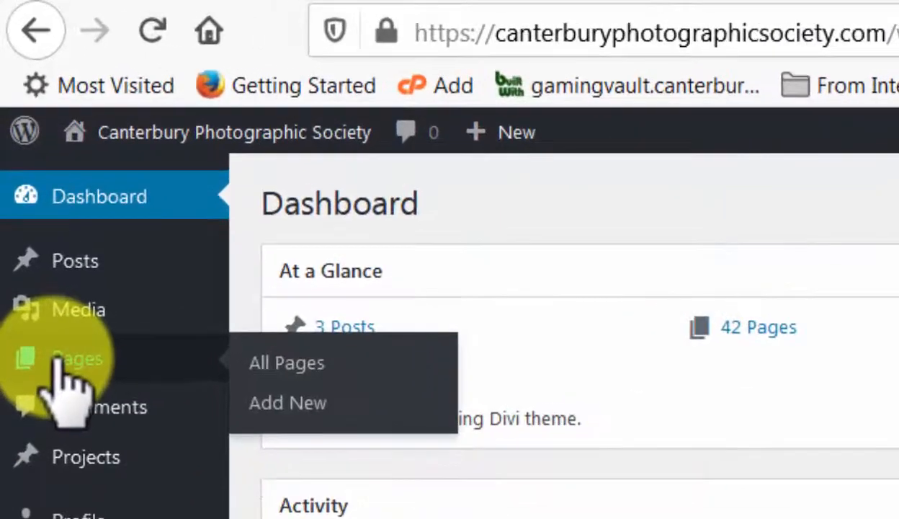
pyautogui.click(291, 366)
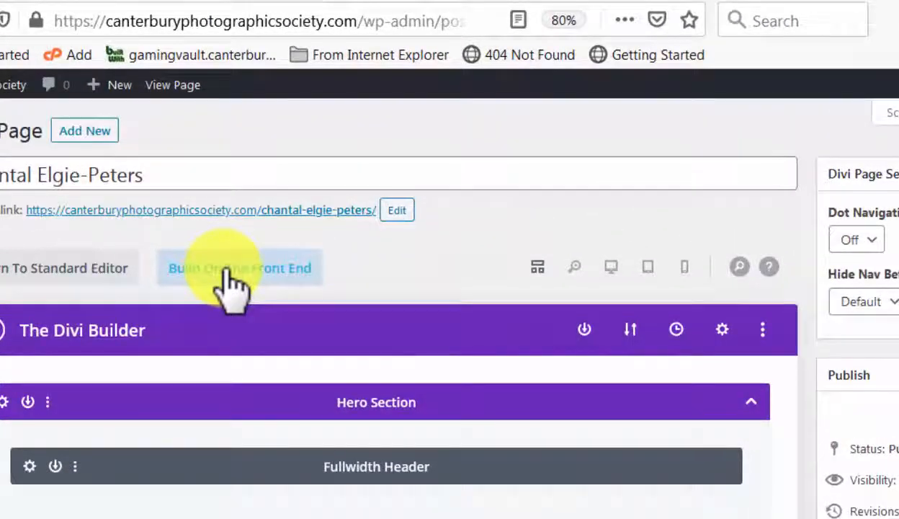
pyautogui.click(229, 277)
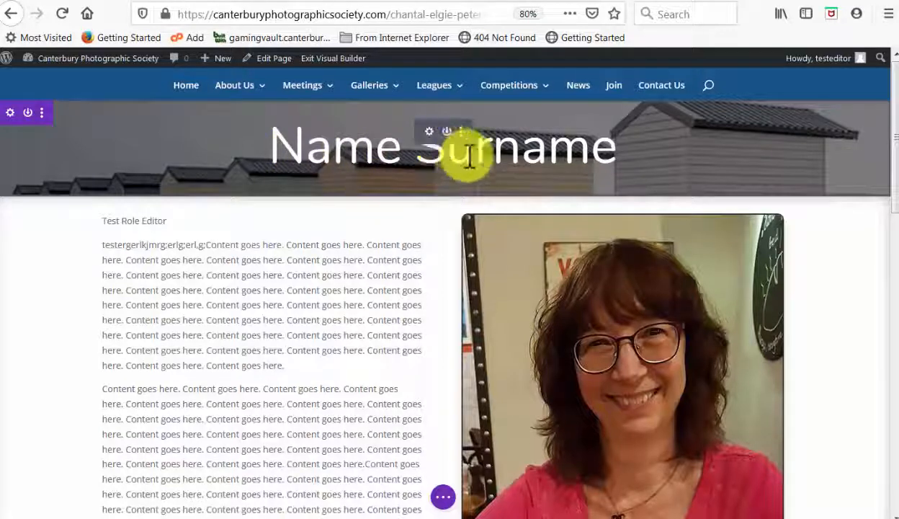
# Replace the fullwidth header title with the member's full name, apply it and save the page
pyautogui.click(429, 134)
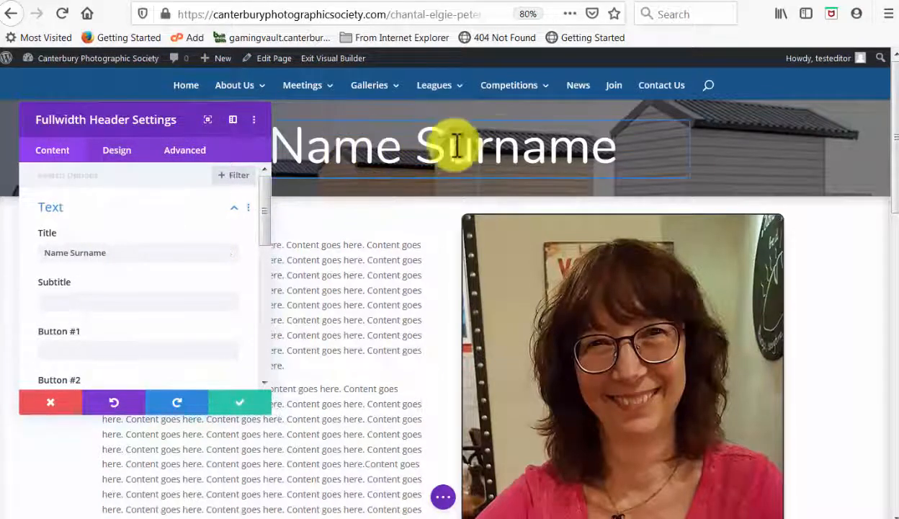
pyautogui.moveTo(121, 254); pyautogui.dragTo(45, 253)
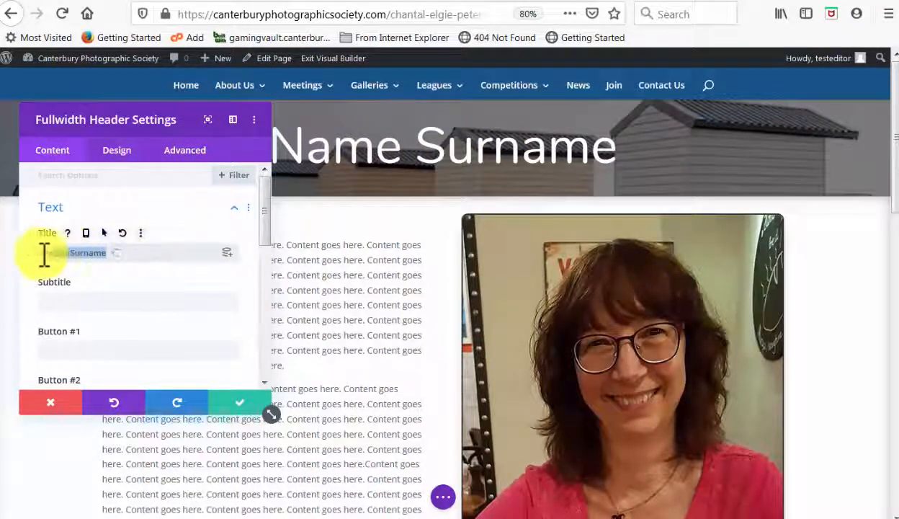
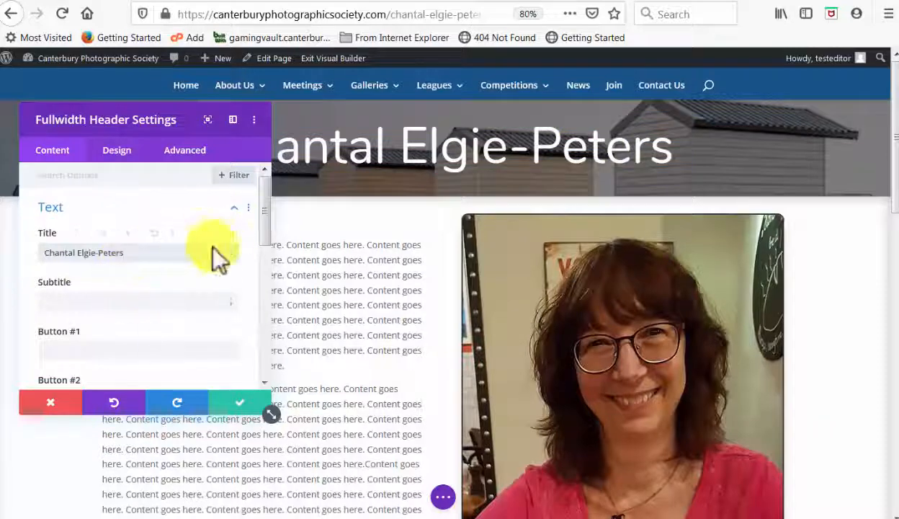
pyautogui.click(244, 409)
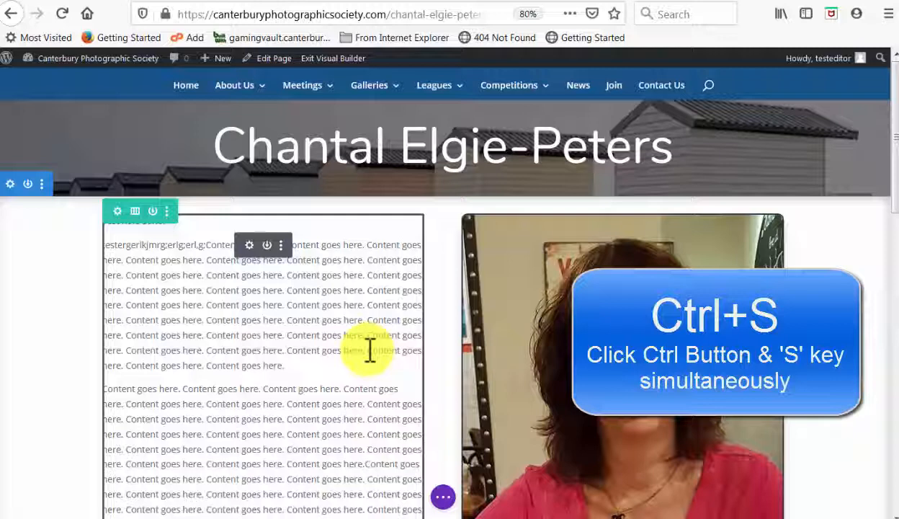
pyautogui.hotkey('ctrl', 's')
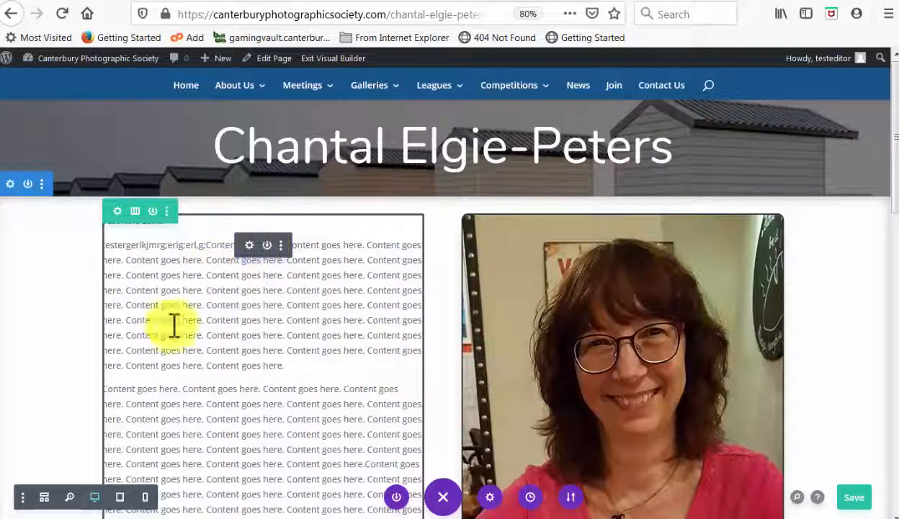
# Replace the text module's body with "This is the new info.", apply it and save the page
pyautogui.scroll(-3, 648, 332)
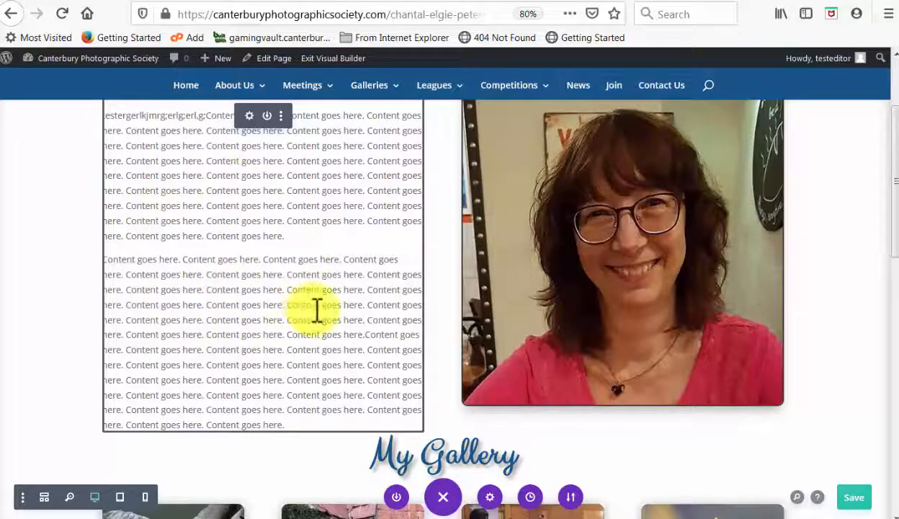
pyautogui.scroll(-5, 316, 310)
pyautogui.scroll(-2, 314, 281)
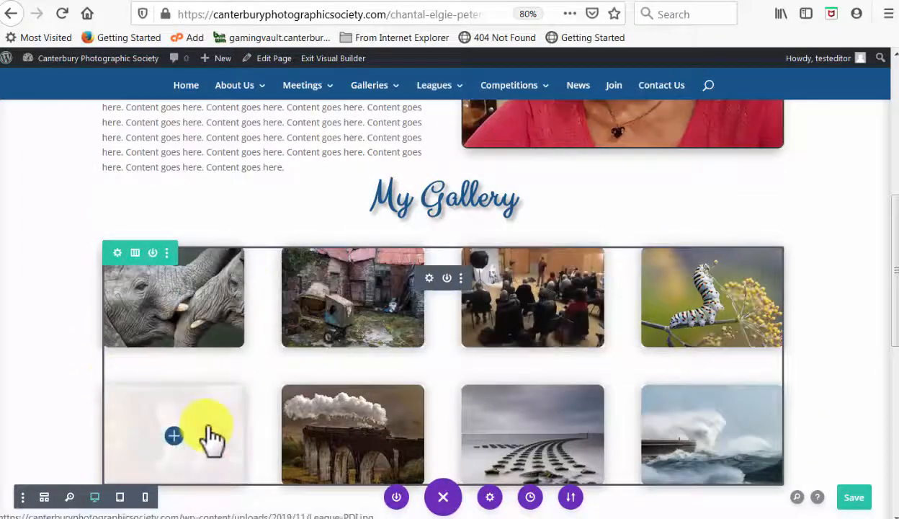
pyautogui.scroll(5, 209, 433)
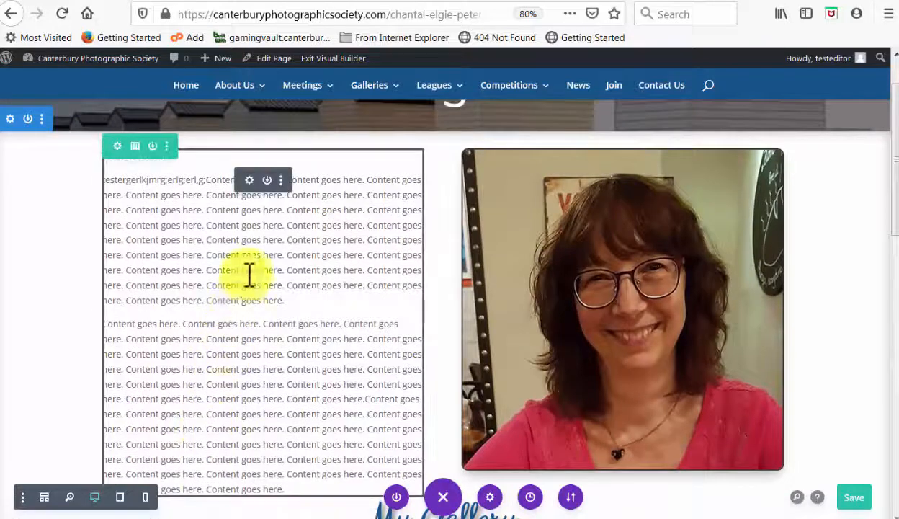
pyautogui.click(248, 182)
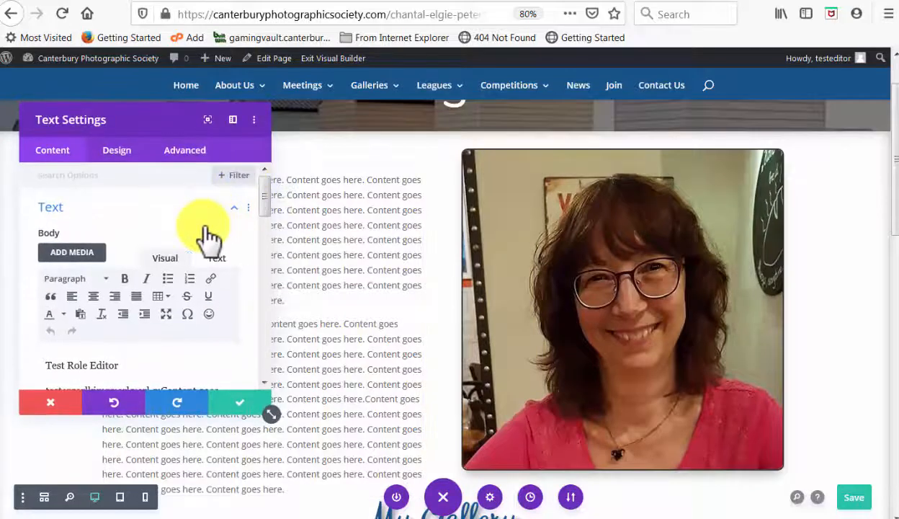
pyautogui.moveTo(145, 116); pyautogui.dragTo(672, 156)
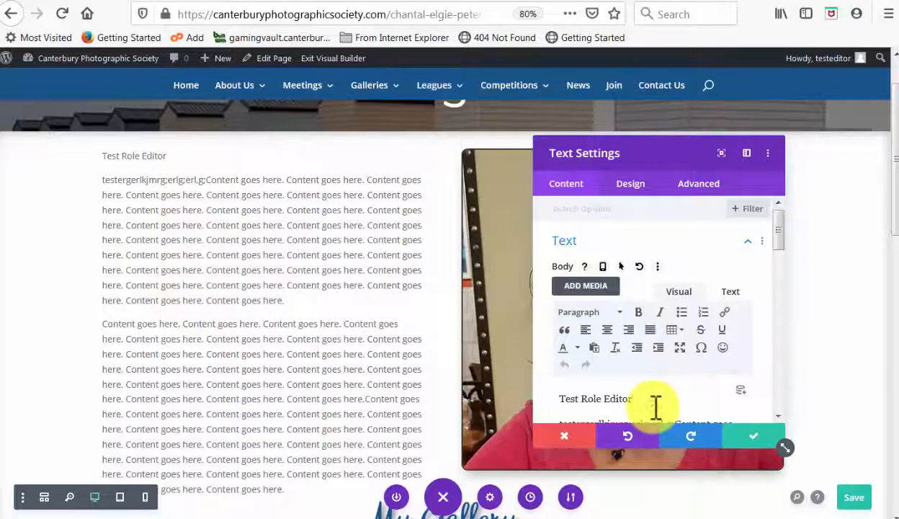
pyautogui.scroll(-2, 655, 407)
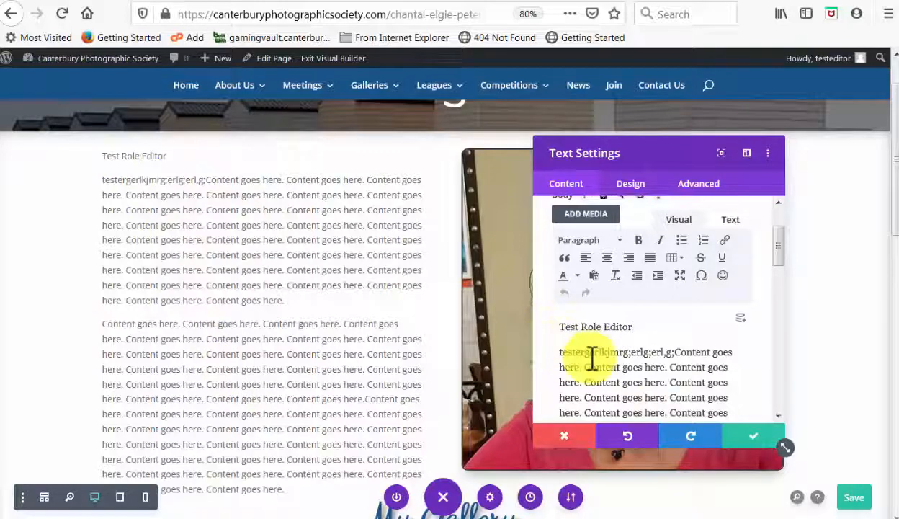
pyautogui.click(563, 328)
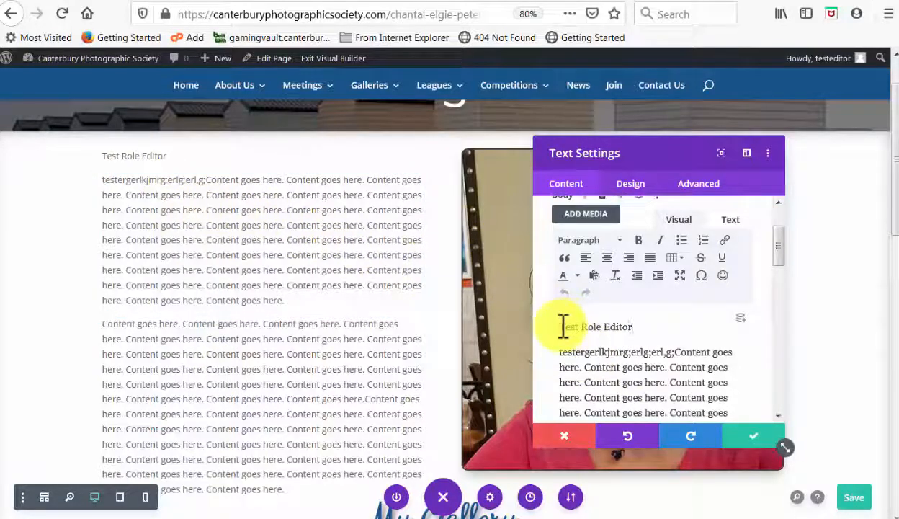
pyautogui.moveTo(560, 327); pyautogui.dragTo(666, 367)
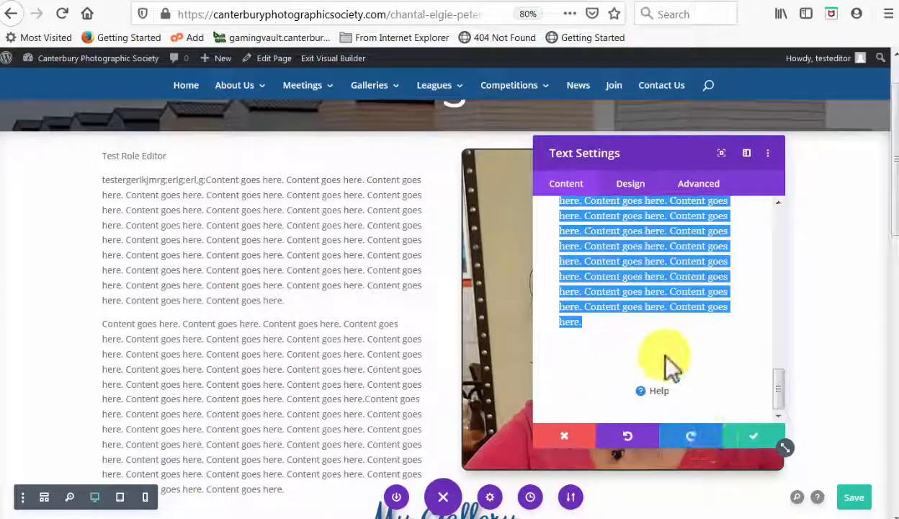
pyautogui.press('BackSpace')
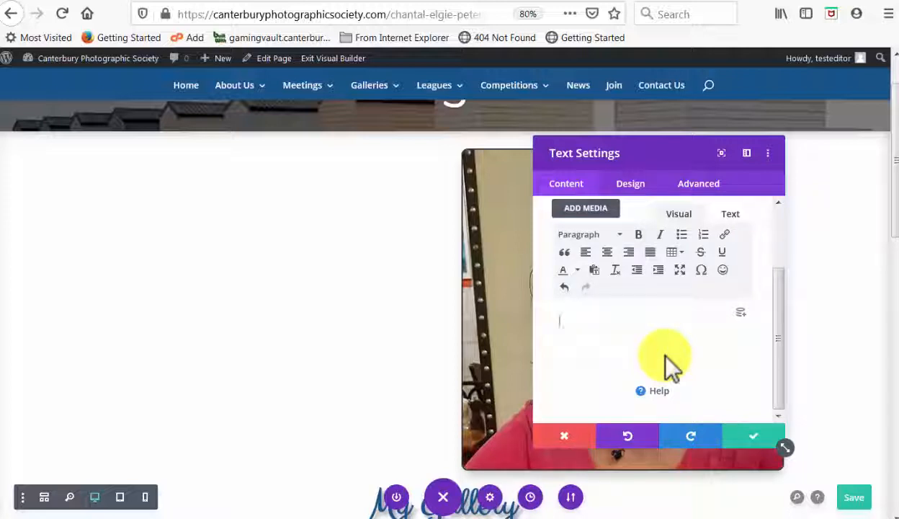
pyautogui.write('This is t')
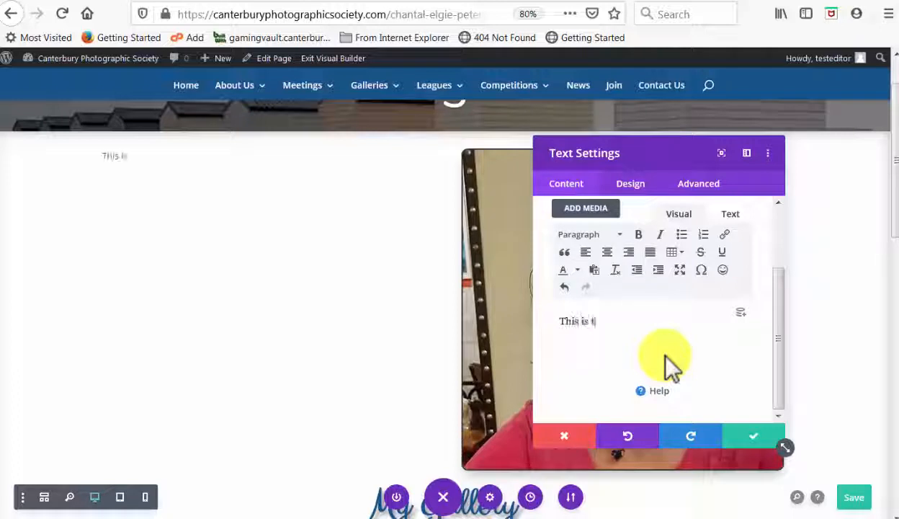
pyautogui.write('he new info')
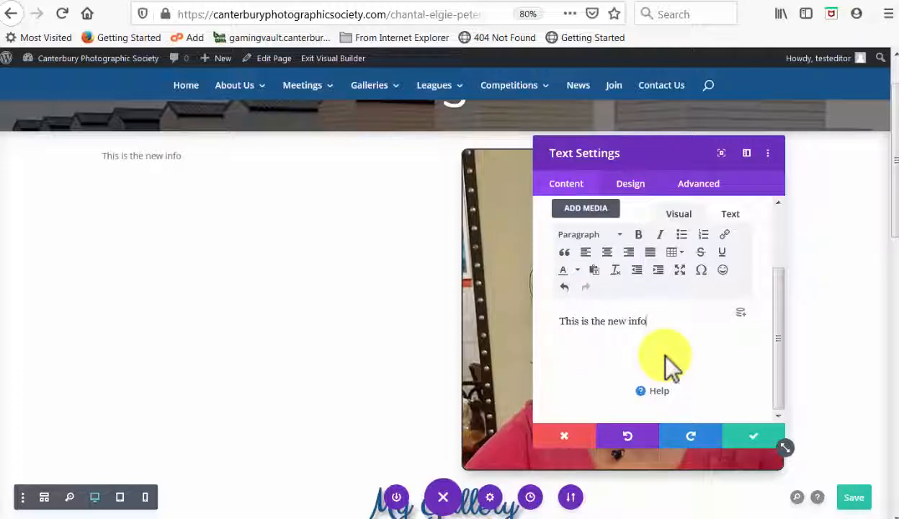
pyautogui.write('.')
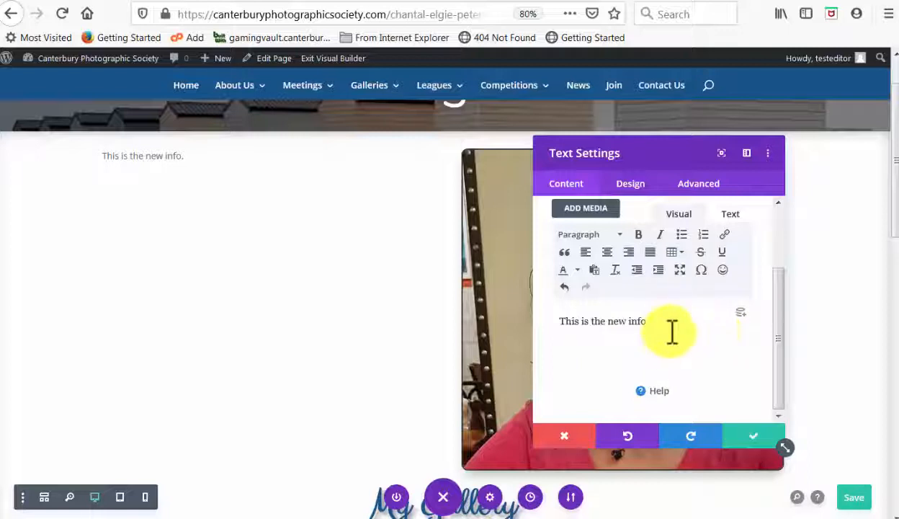
pyautogui.click(762, 438)
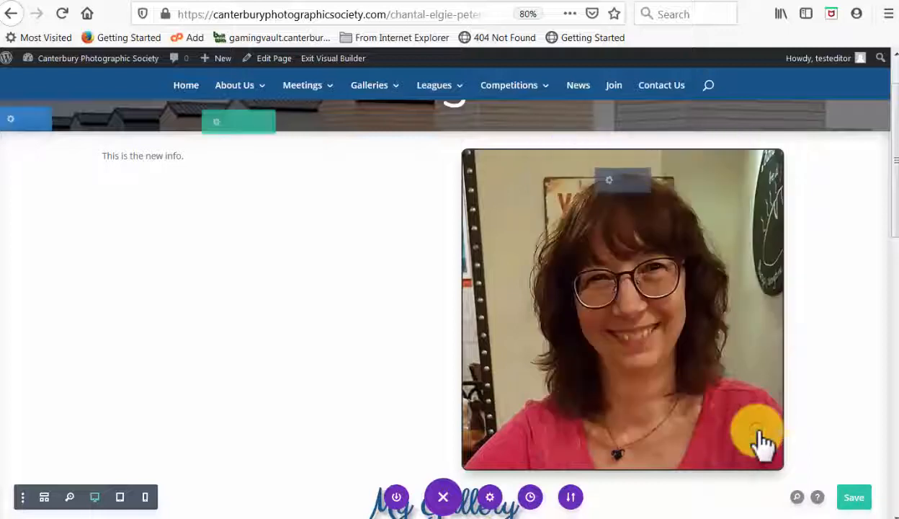
pyautogui.click(858, 498)
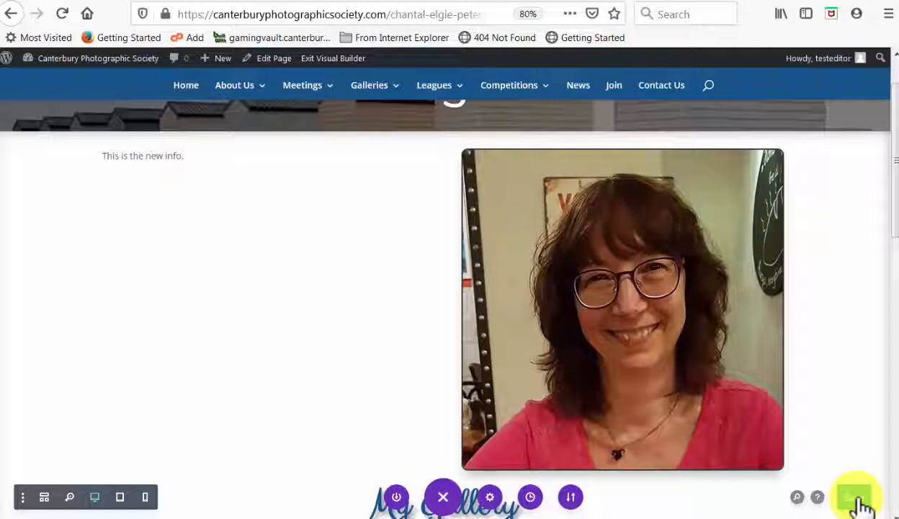
# Open the profile image module's settings and remove its current photo
pyautogui.moveTo(627, 401)
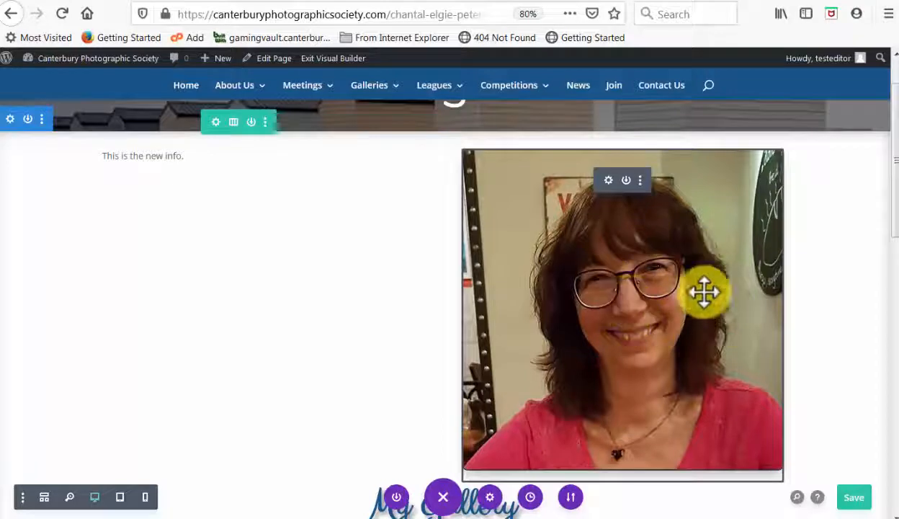
pyautogui.click(608, 183)
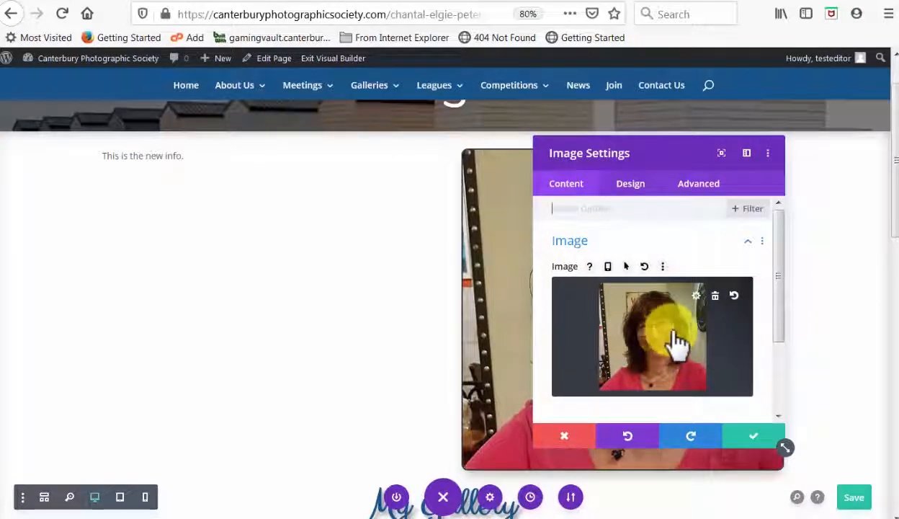
pyautogui.click(715, 296)
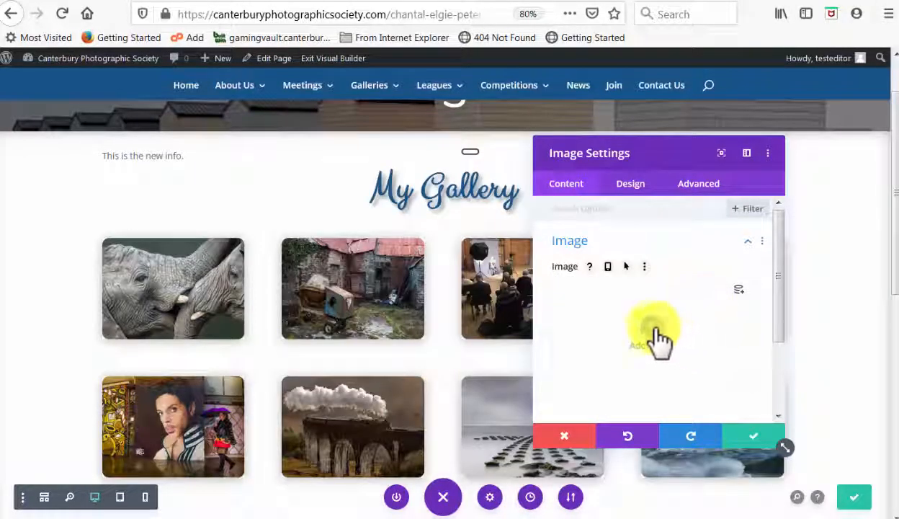
# Upload the "green phone" picture from the Bright Buttons pictures folder as the module's image and apply the change
pyautogui.click(654, 340)
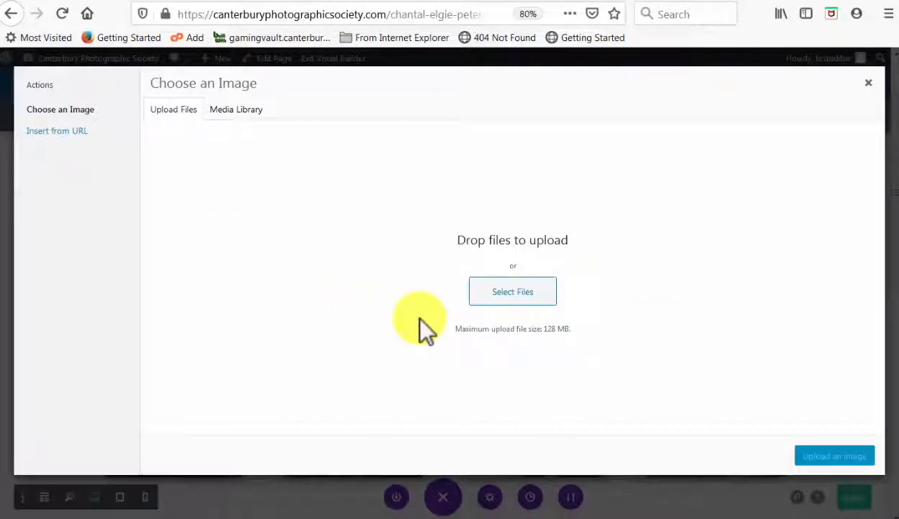
pyautogui.click(506, 293)
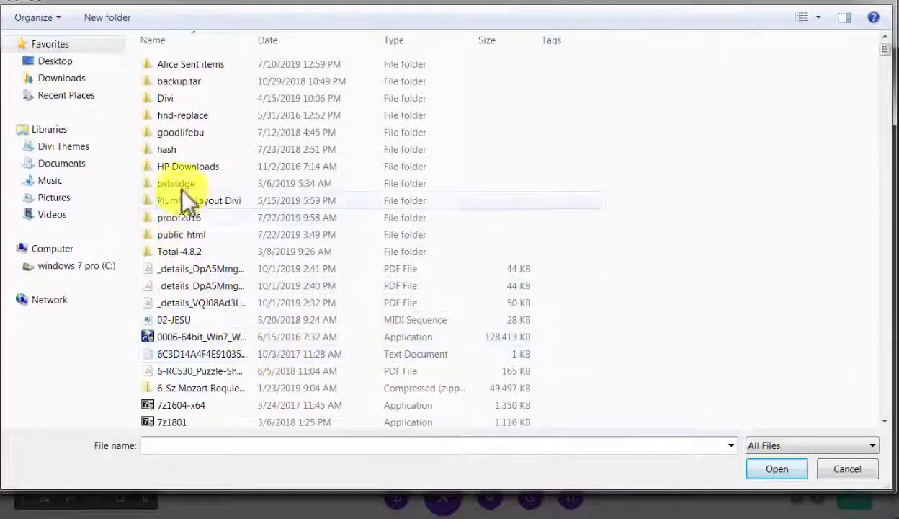
pyautogui.click(59, 198)
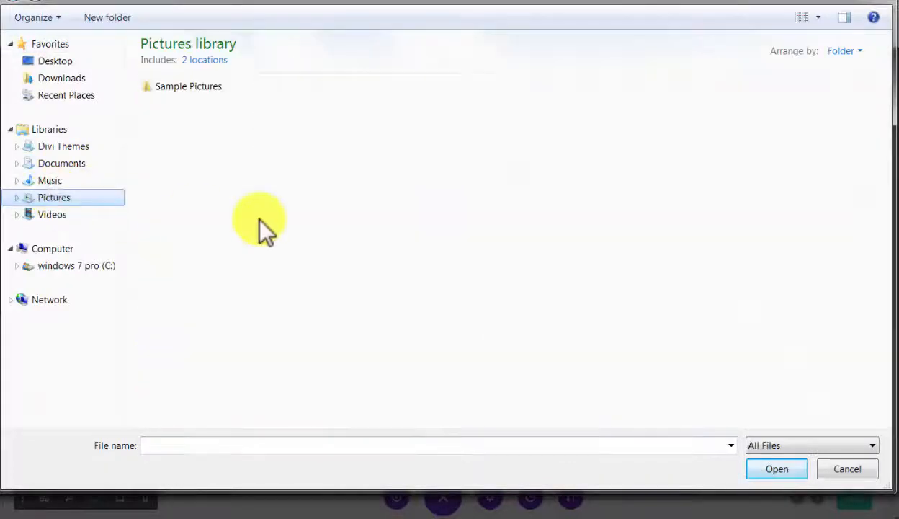
pyautogui.moveTo(185, 248); pyautogui.dragTo(314, 194)
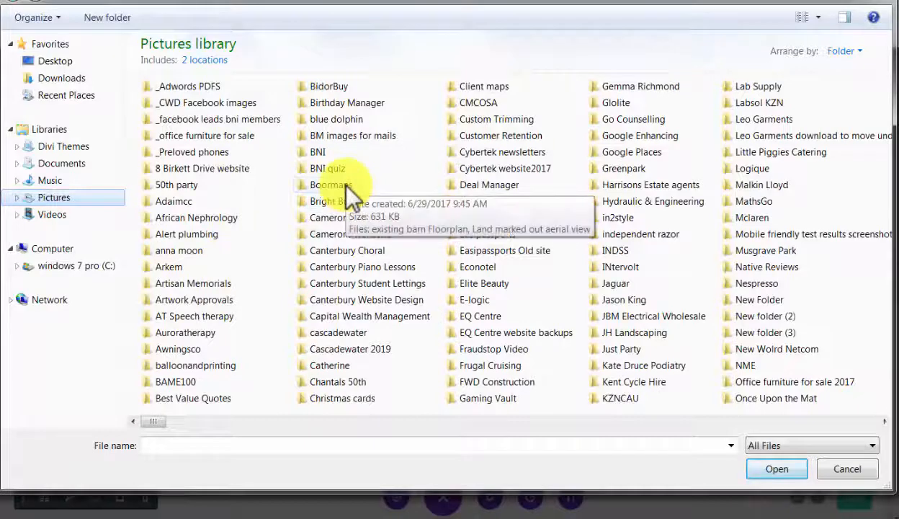
pyautogui.doubleClick(341, 201)
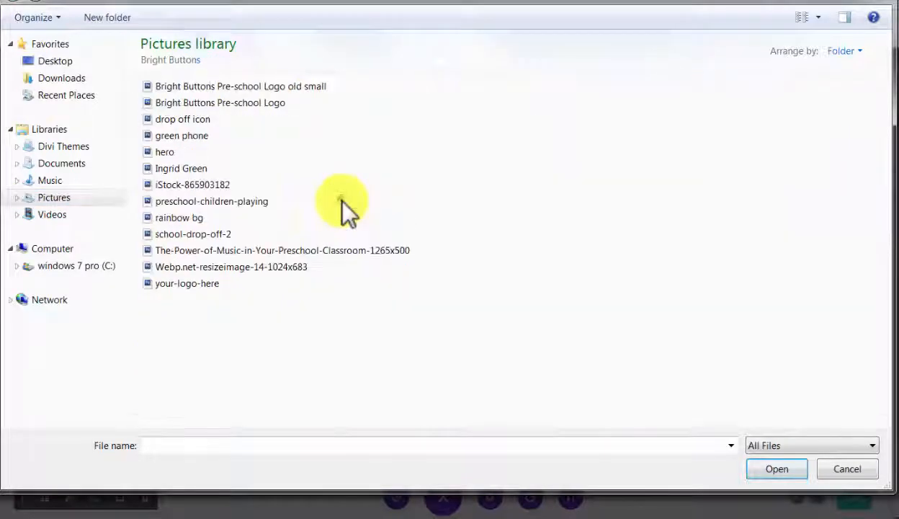
pyautogui.doubleClick(184, 135)
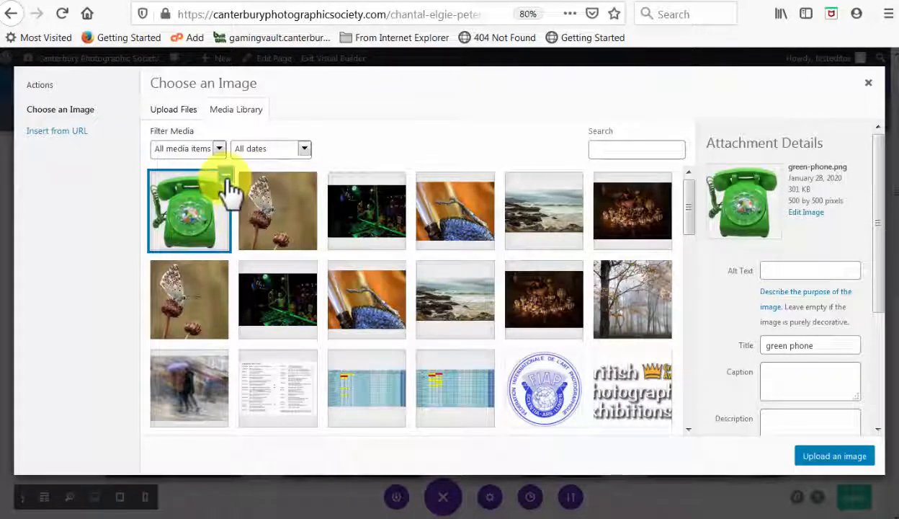
pyautogui.click(834, 456)
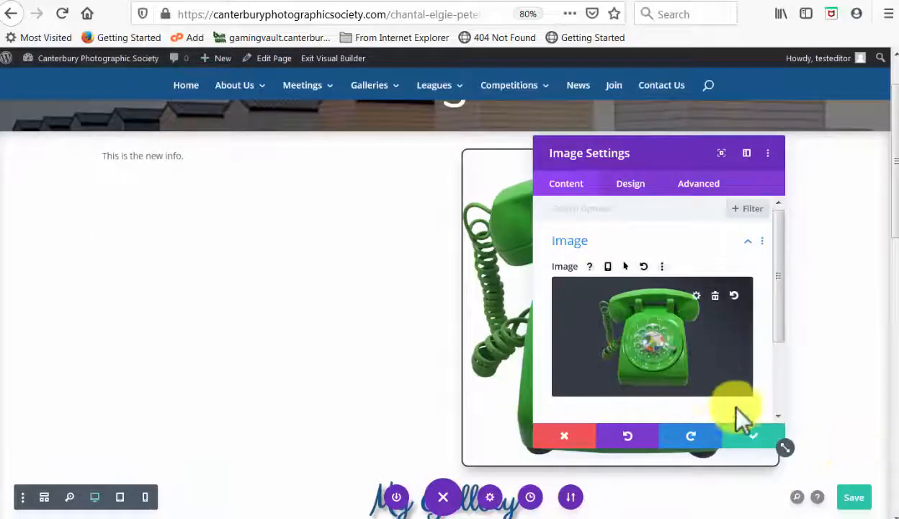
pyautogui.click(754, 438)
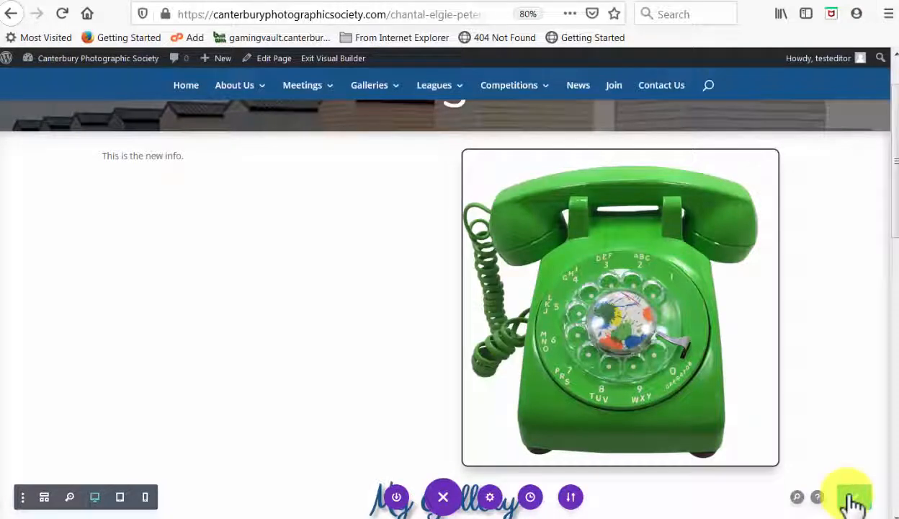
# Open the My Gallery module's settings and delete every gallery image except the elephant photo
pyautogui.scroll(-3, 850, 441)
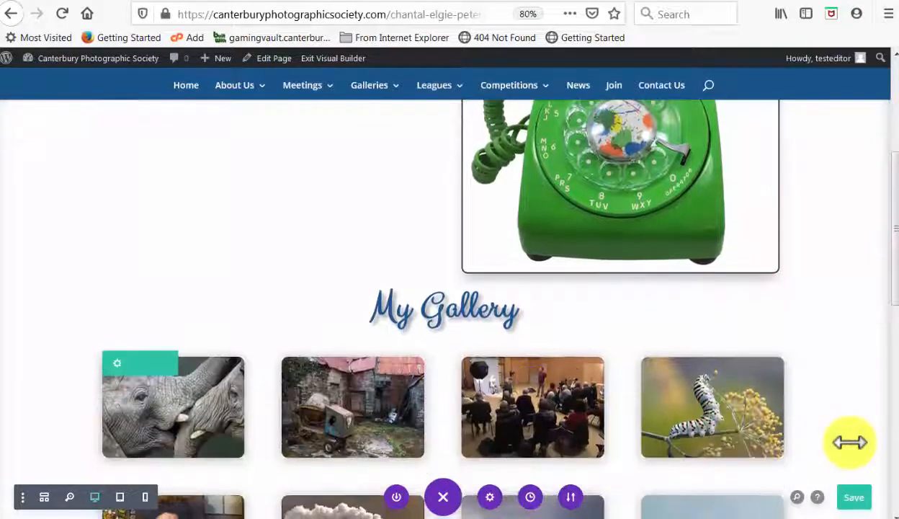
pyautogui.scroll(-4, 850, 441)
pyautogui.scroll(1, 850, 441)
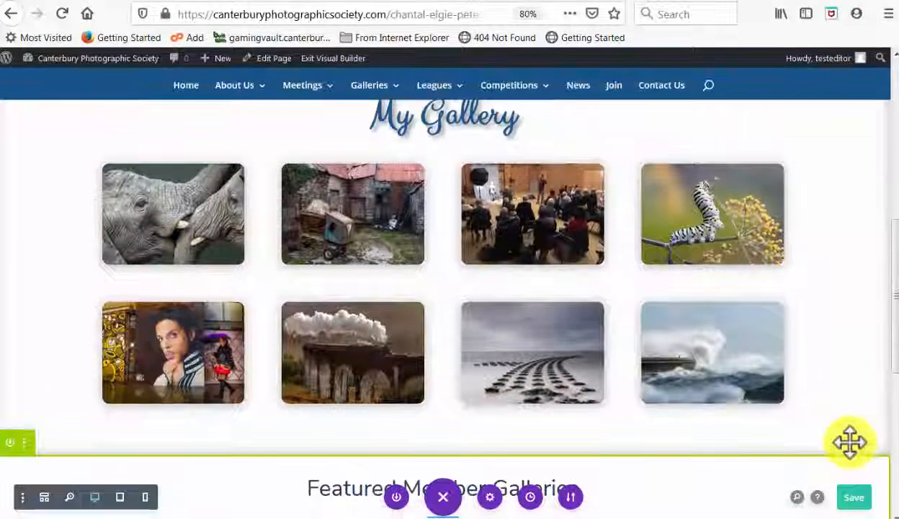
pyautogui.scroll(2, 850, 442)
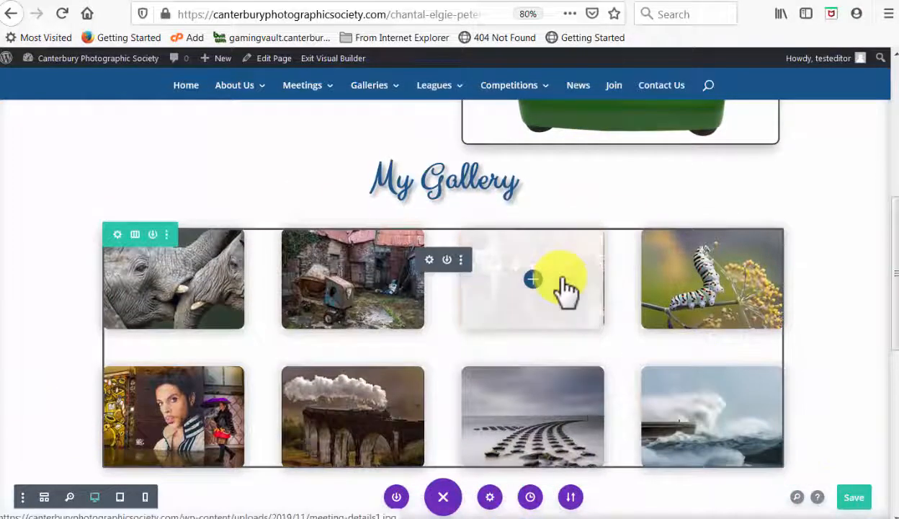
pyautogui.click(431, 260)
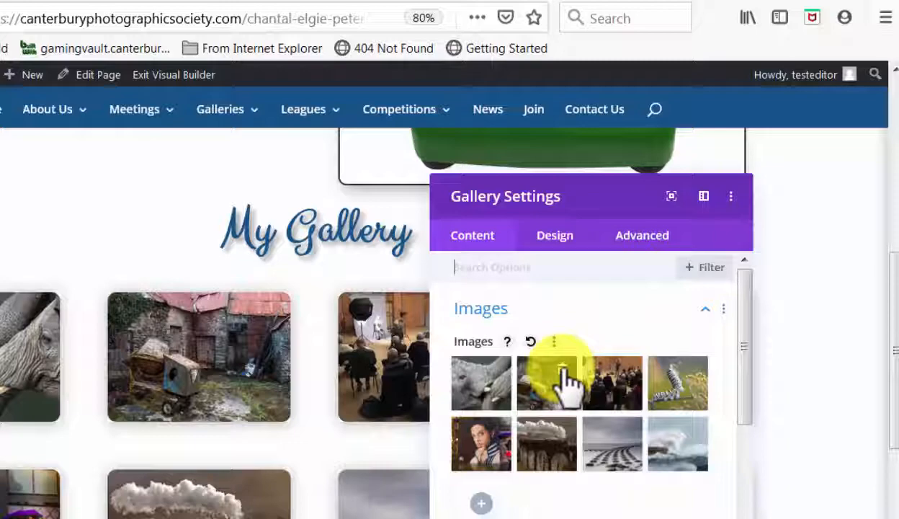
pyautogui.click(564, 368)
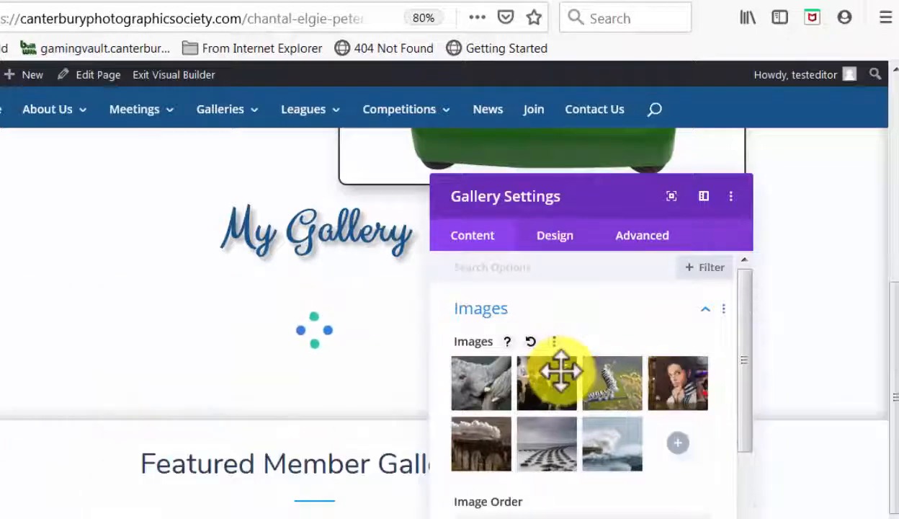
pyautogui.click(563, 368)
pyautogui.click(564, 370)
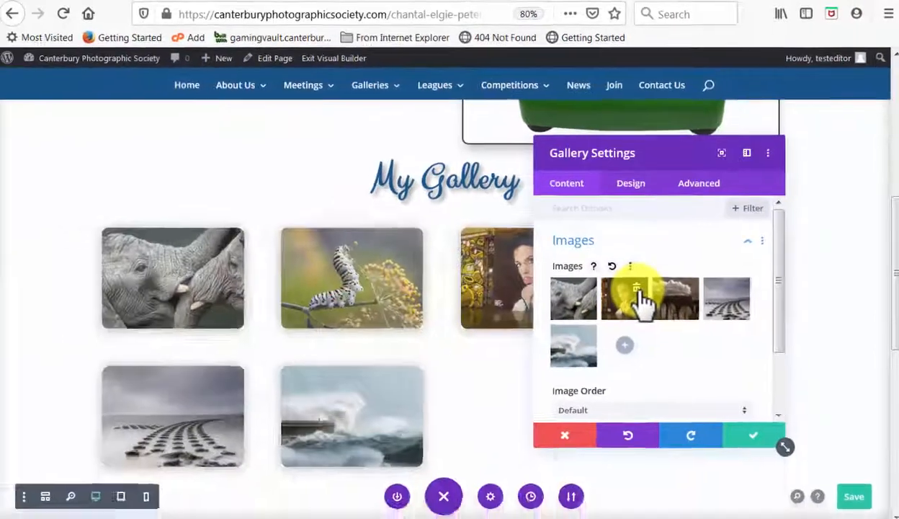
pyautogui.click(636, 290)
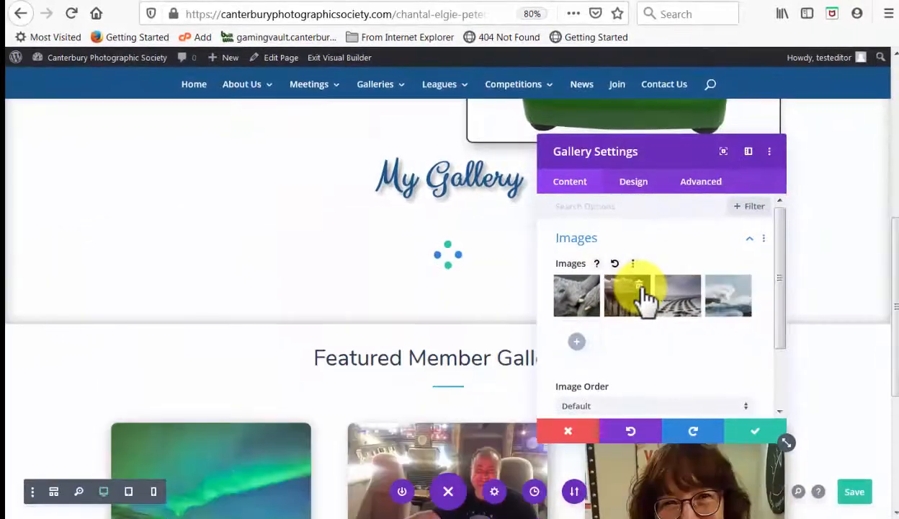
pyautogui.click(638, 287)
pyautogui.click(638, 287)
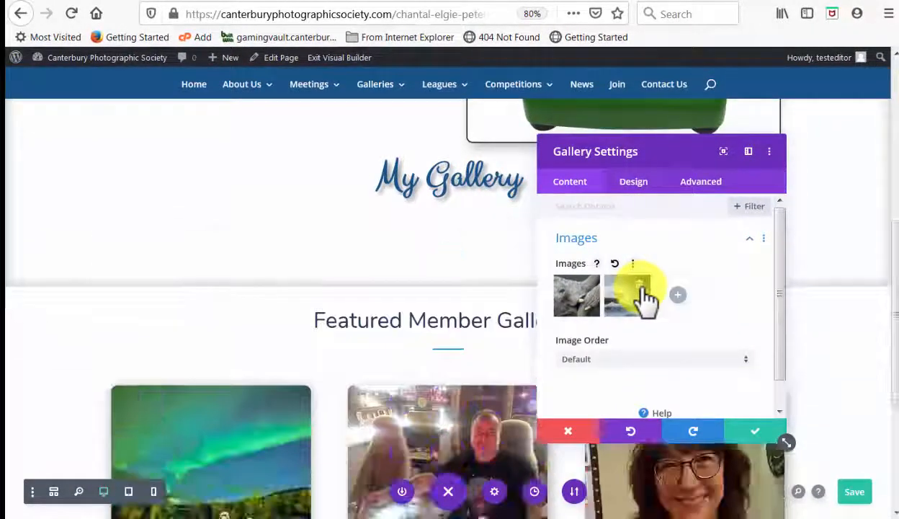
pyautogui.click(640, 288)
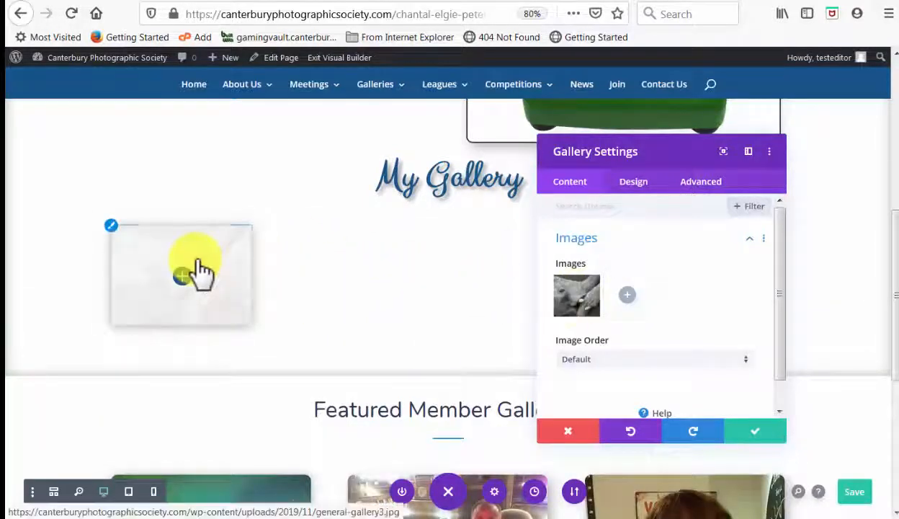
# Add five photos from the media library to the gallery and apply the gallery settings
pyautogui.click(631, 306)
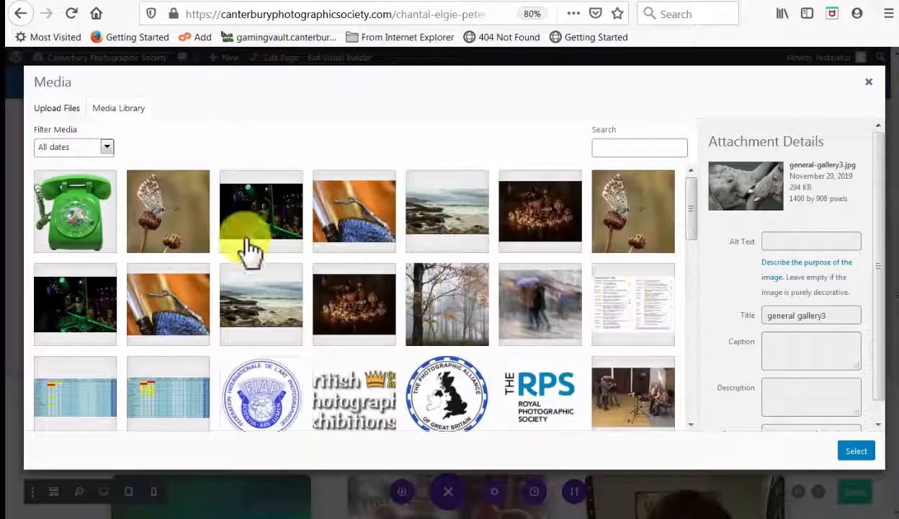
pyautogui.click(57, 110)
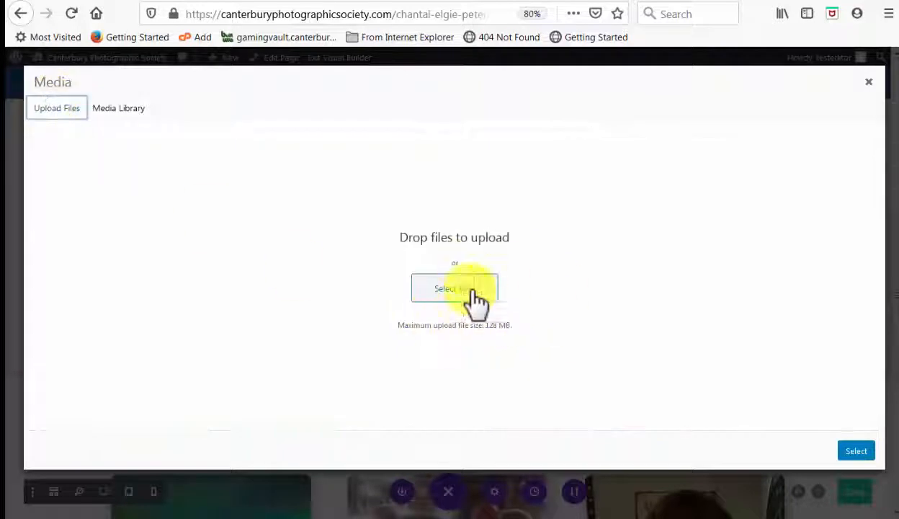
pyautogui.click(108, 109)
pyautogui.click(188, 216)
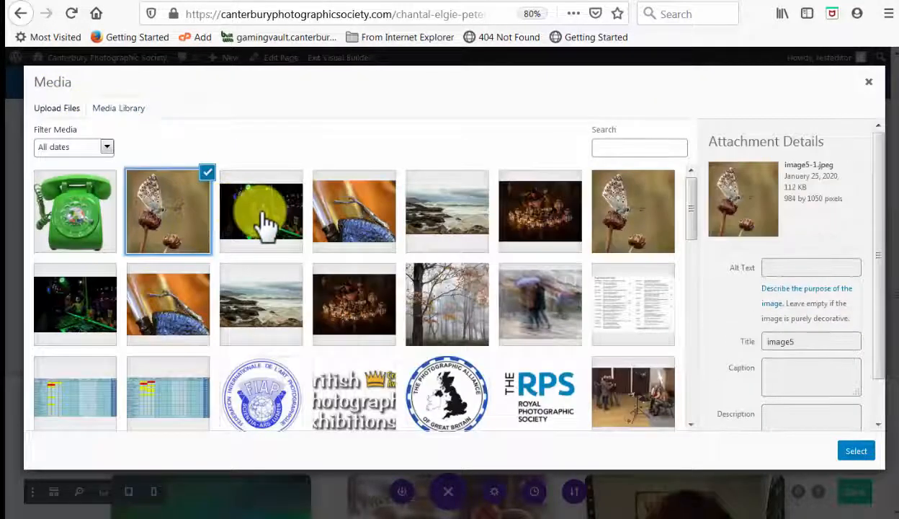
pyautogui.click(264, 222)
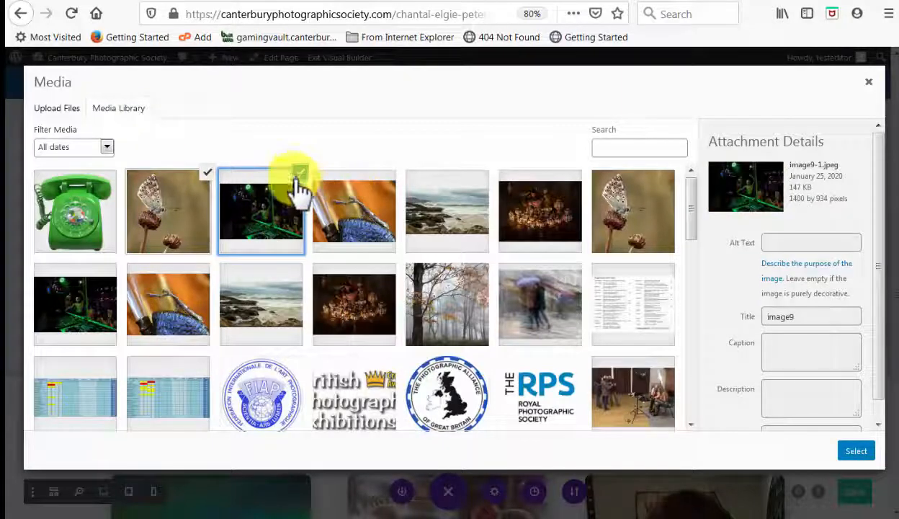
pyautogui.click(368, 214)
pyautogui.click(461, 232)
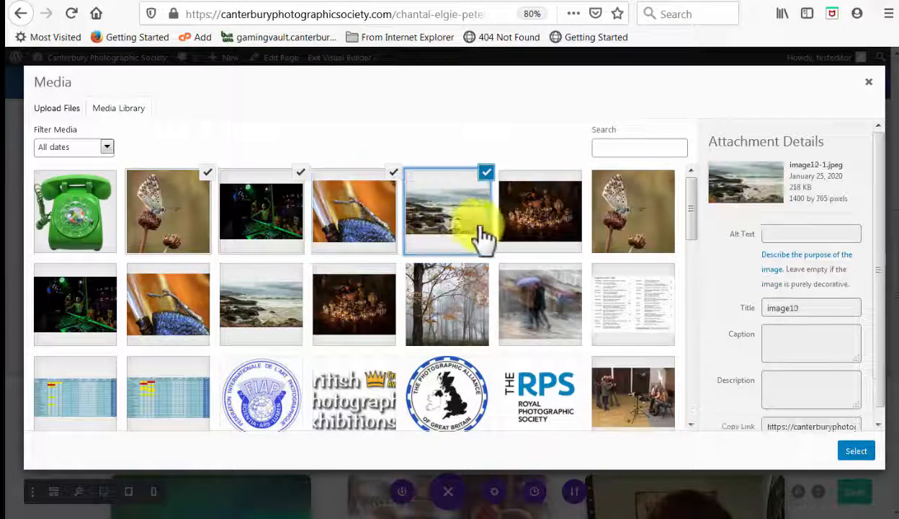
pyautogui.click(547, 232)
pyautogui.click(856, 451)
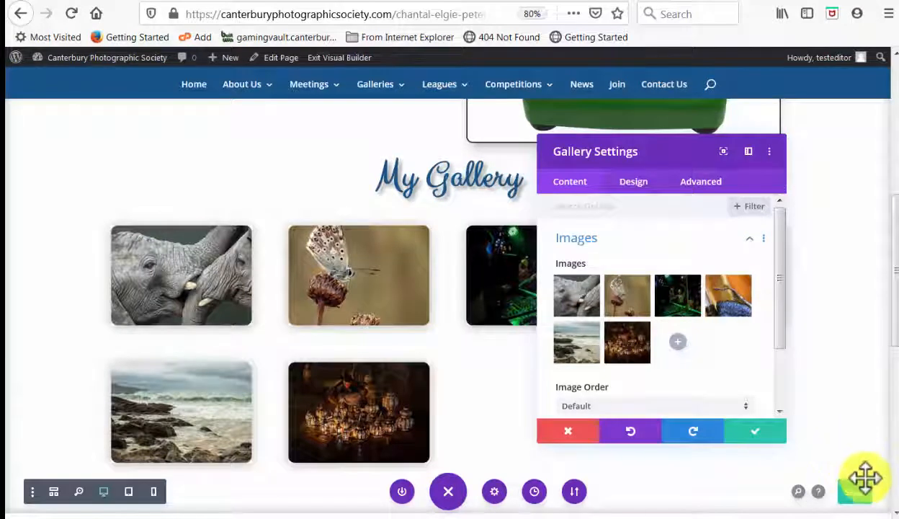
pyautogui.click(750, 432)
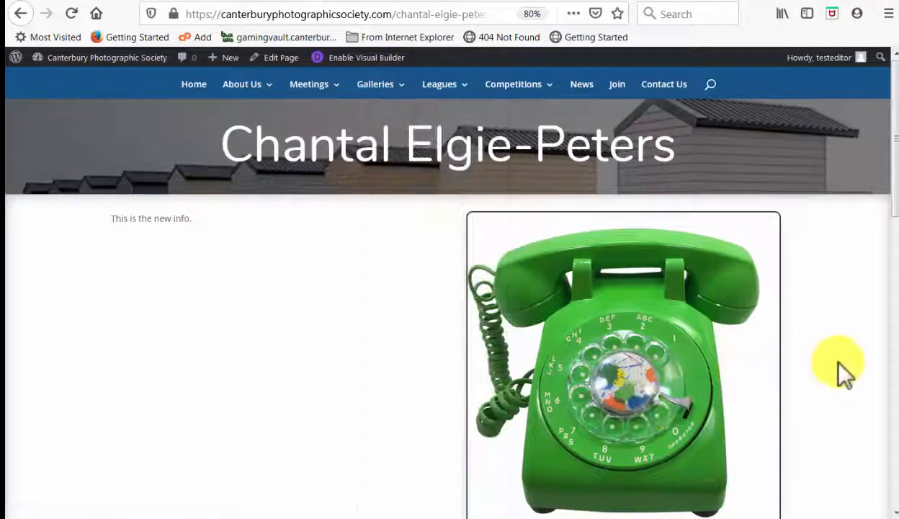
# Review the updated profile page down to the featured galleries and relaunch the visual builder
pyautogui.scroll(-5, 838, 364)
pyautogui.scroll(-5, 839, 361)
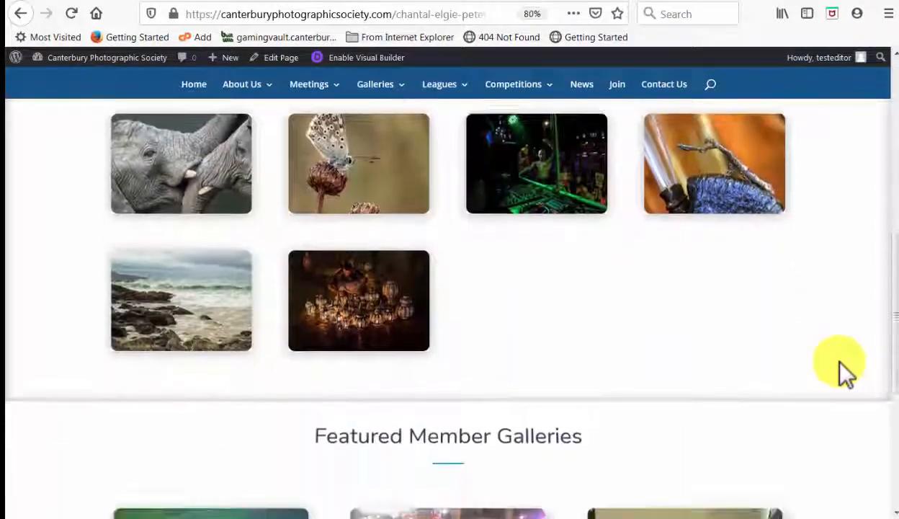
pyautogui.scroll(-2, 845, 371)
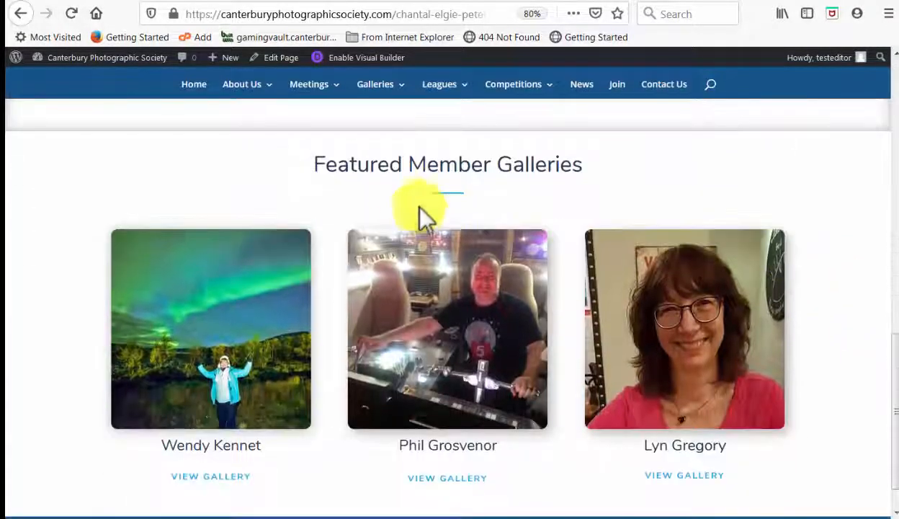
pyautogui.click(353, 59)
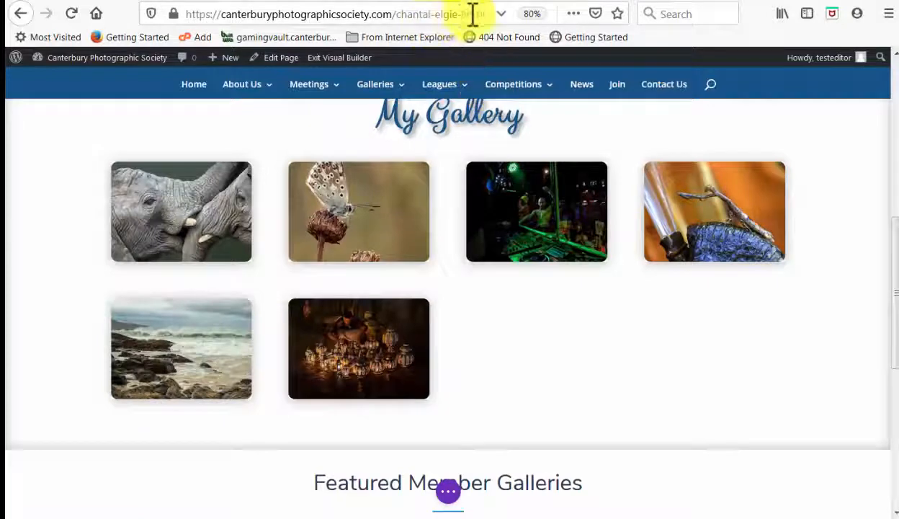